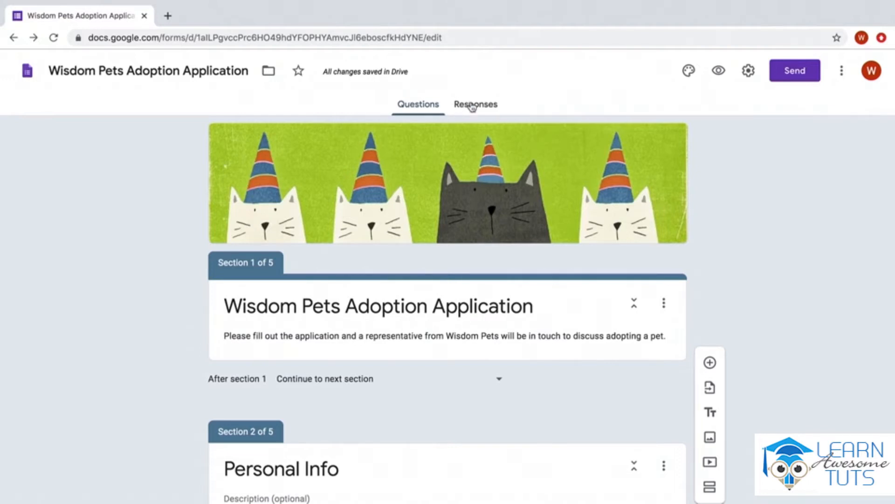
Open the form's responses and switch accepting responses off and back on
{"action": "left_click", "coordinate": [472, 106]}
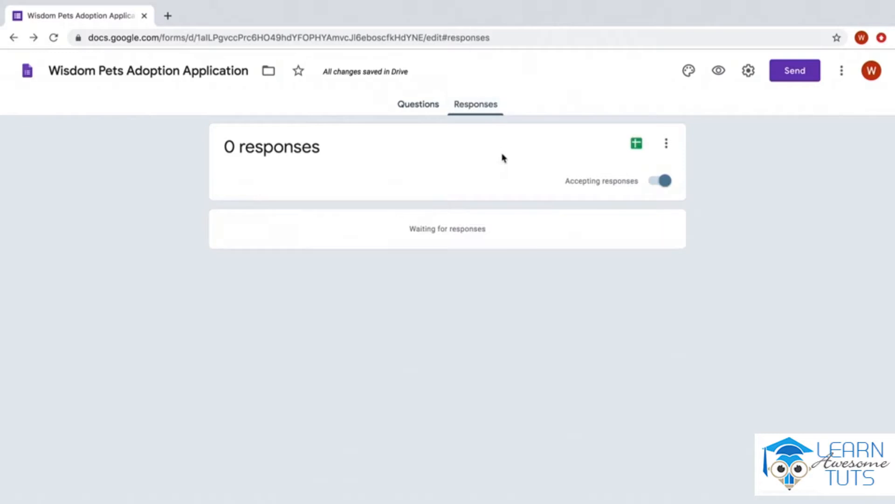
{"action": "left_click", "coordinate": [658, 184]}
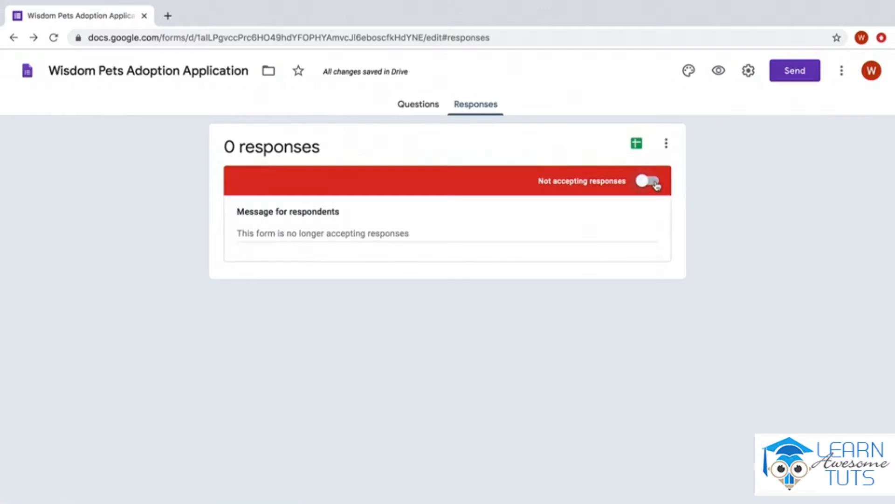
{"action": "left_click", "coordinate": [657, 185]}
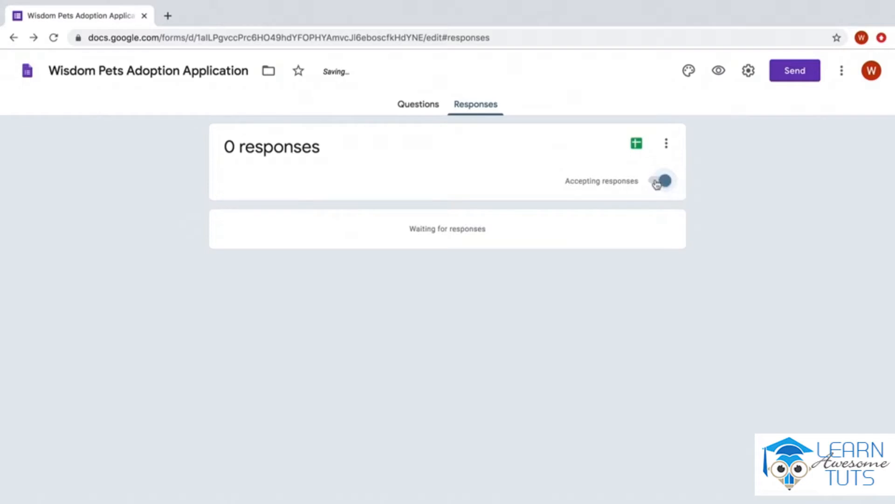
Set a new spreadsheet as the form's response destination, keeping the suggested name ending in "Adoption Application (Responses)"
{"action": "left_click", "coordinate": [662, 145]}
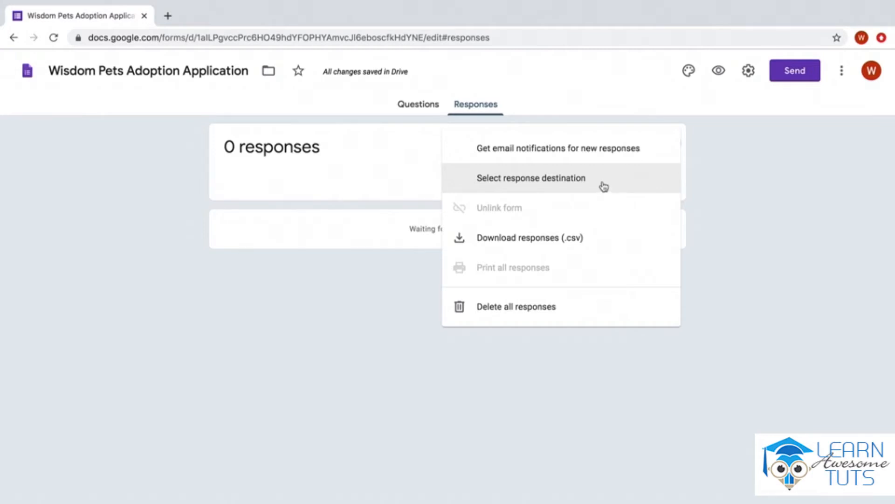
{"action": "left_click", "coordinate": [604, 186]}
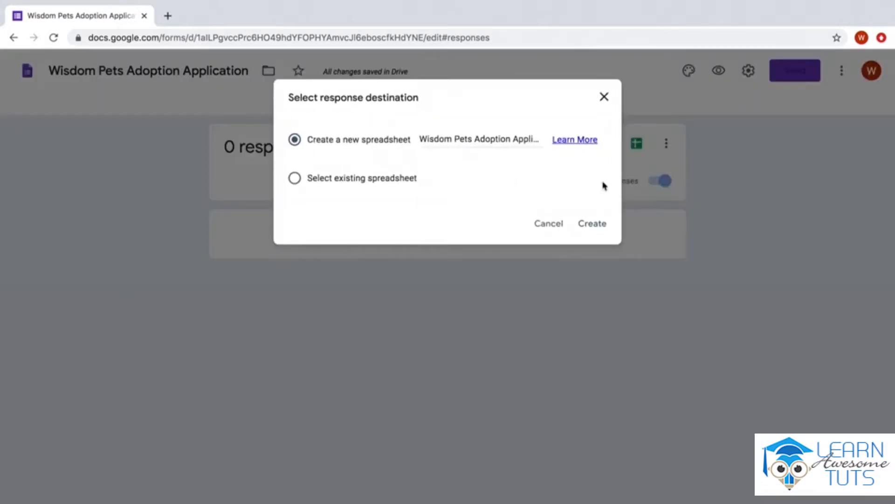
{"action": "left_click", "coordinate": [317, 185]}
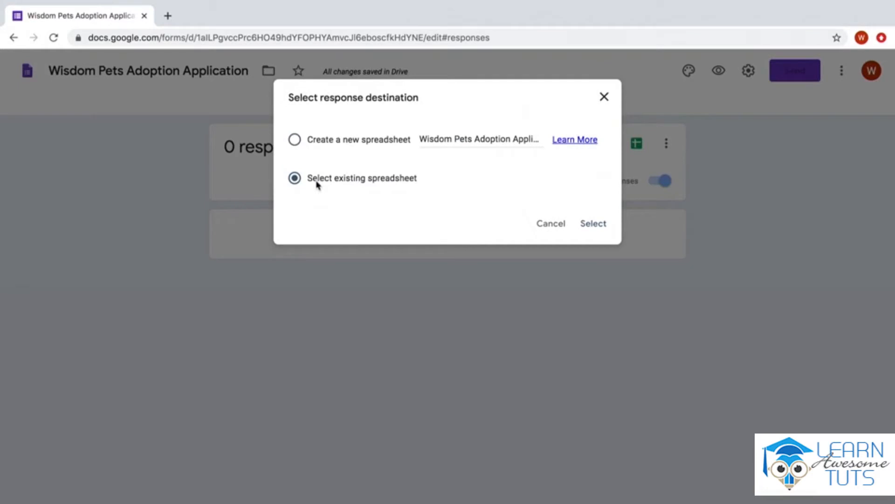
{"action": "left_click", "coordinate": [297, 144]}
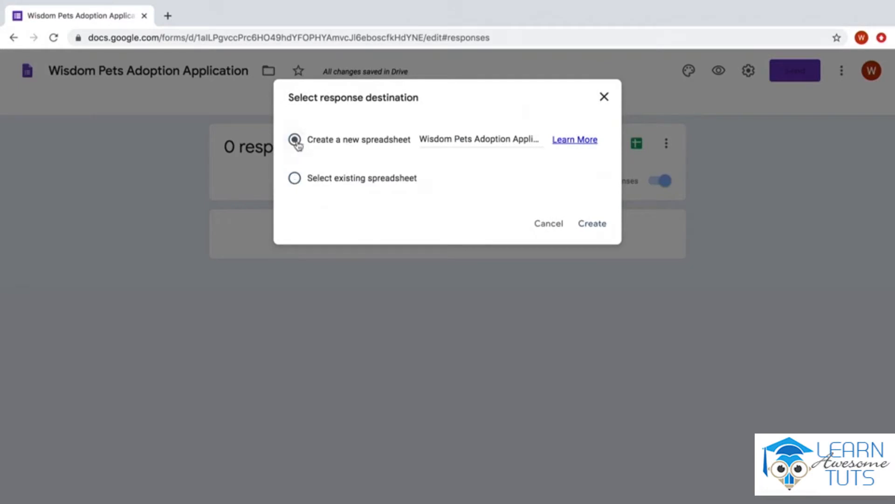
{"action": "left_click", "coordinate": [469, 143]}
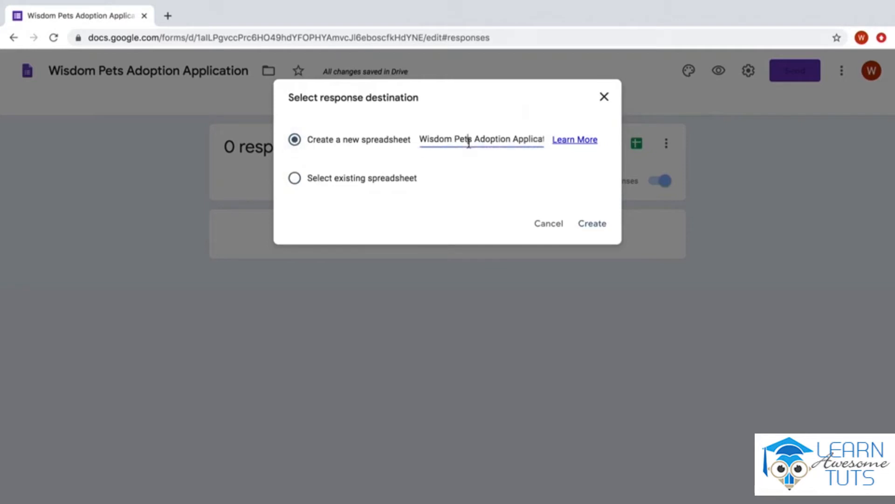
{"action": "key", "text": "End"}
{"action": "key", "text": "Right"}
{"action": "key", "text": "Right"}
{"action": "key", "text": "Right"}
{"action": "key", "text": "Right"}
{"action": "key", "text": "Right"}
{"action": "key", "text": "Right"}
{"action": "key", "text": "Right"}
{"action": "key", "text": "Right"}
{"action": "key", "text": "Right"}
{"action": "key", "text": "Right"}
{"action": "key", "text": "Right"}
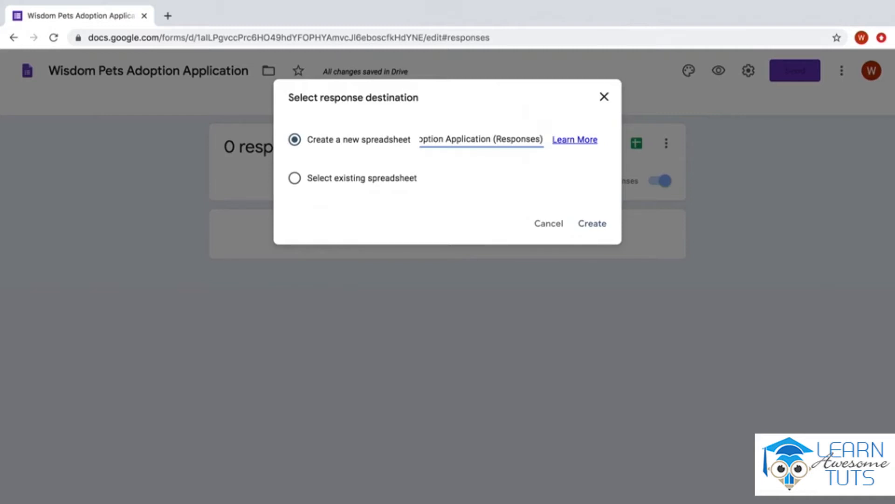
{"action": "left_click", "coordinate": [593, 226]}
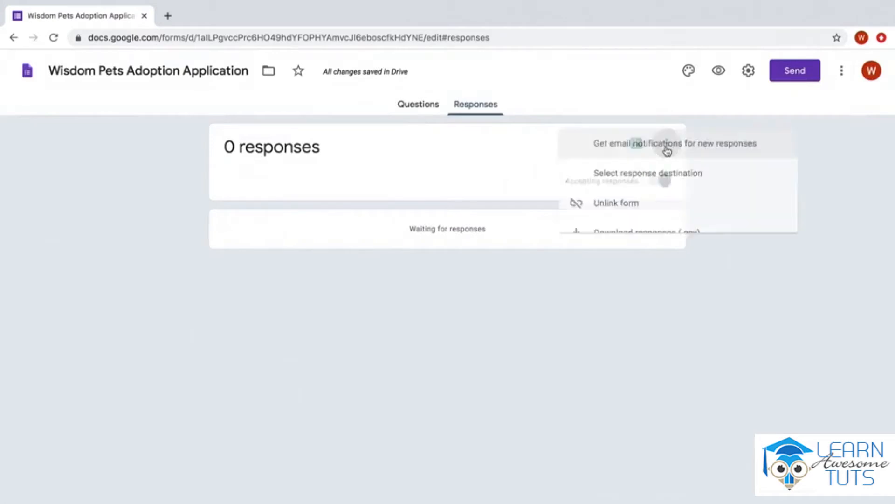
Examine the additional options for managing the form's responses
{"action": "left_click", "coordinate": [667, 148]}
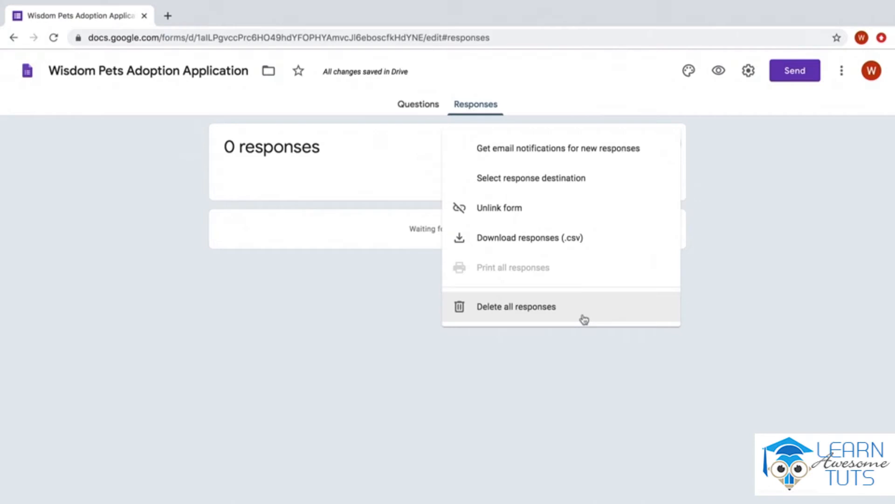
{"action": "left_click", "coordinate": [571, 344]}
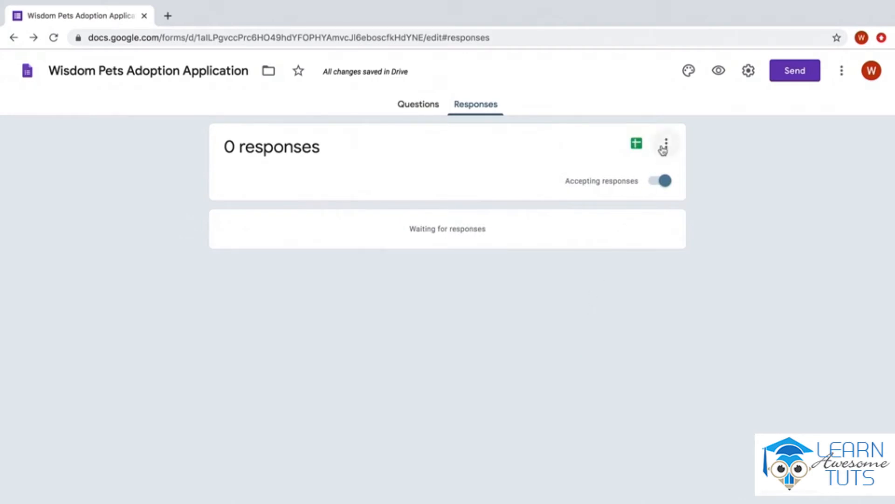
Open the form settings and switch Collect email addresses on and back off
{"action": "left_click", "coordinate": [748, 73]}
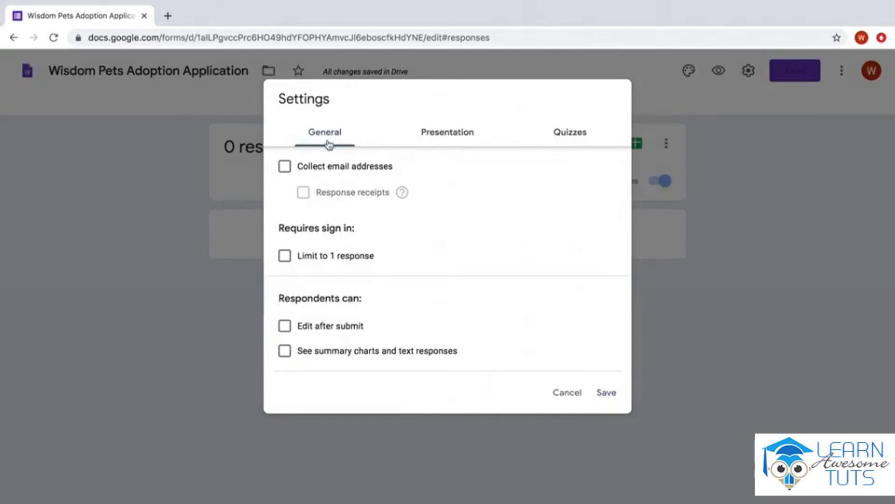
{"action": "left_click", "coordinate": [285, 168]}
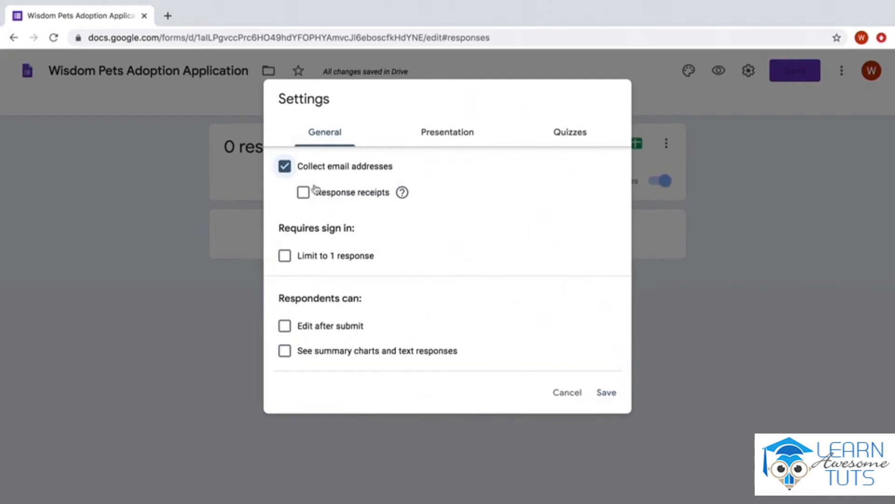
{"action": "left_click", "coordinate": [290, 168]}
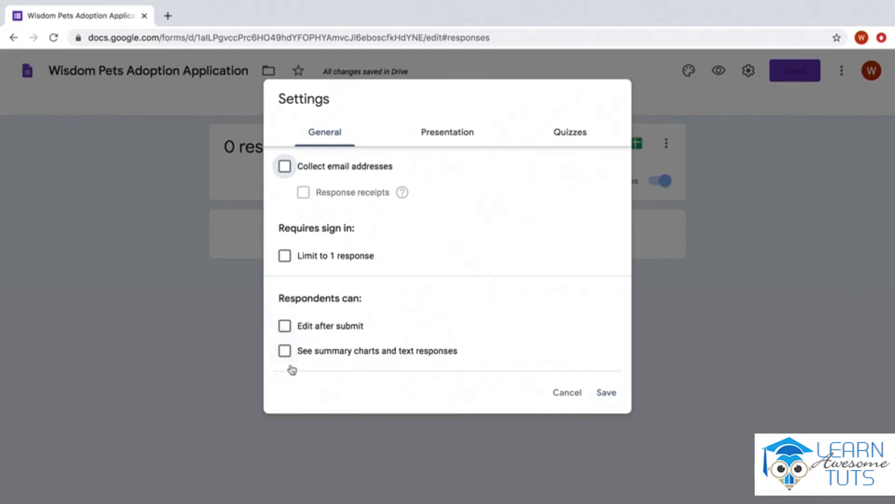
Set the form's confirmation message to "Thank you! A representative from Wisdom Pets will be in touch with you shortly."
{"action": "left_click", "coordinate": [450, 142]}
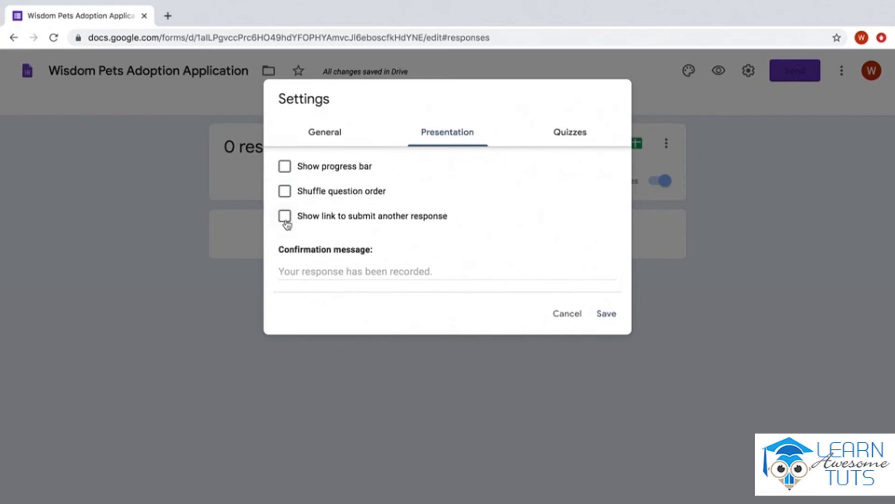
{"action": "left_click", "coordinate": [291, 270]}
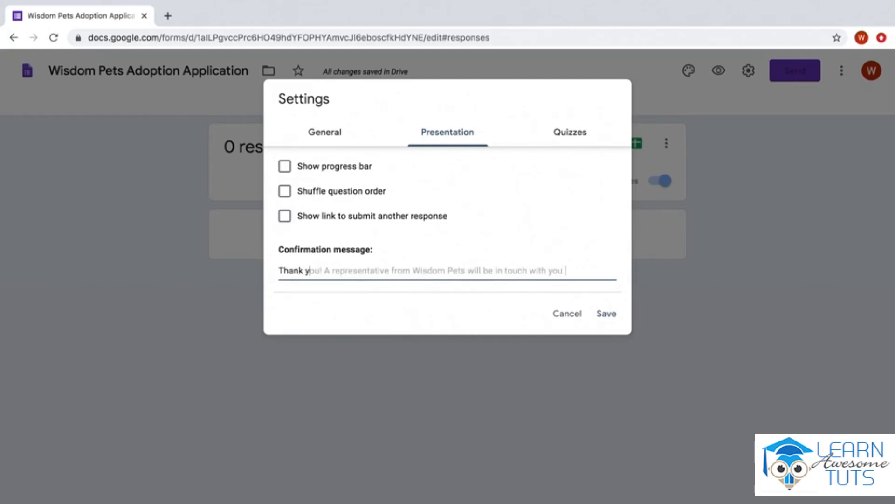
{"action": "type", "text": "rtly."}
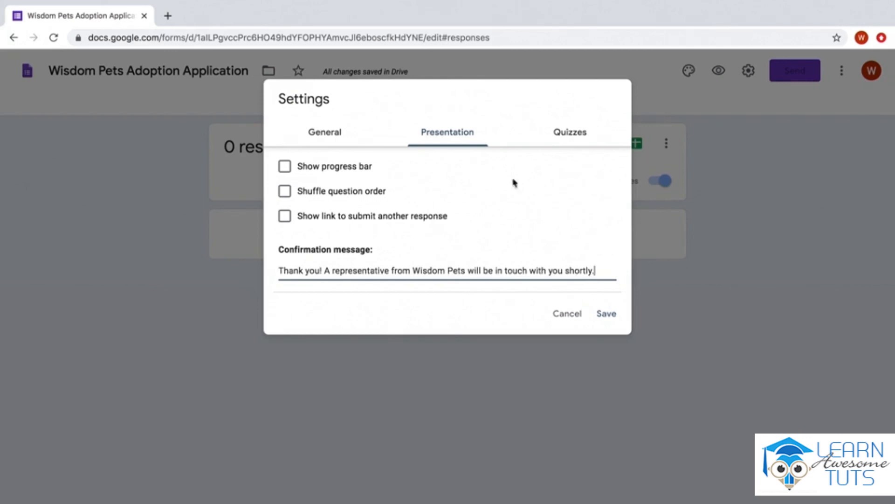
Switch the Make this a quiz setting on and back off
{"action": "left_click", "coordinate": [590, 142]}
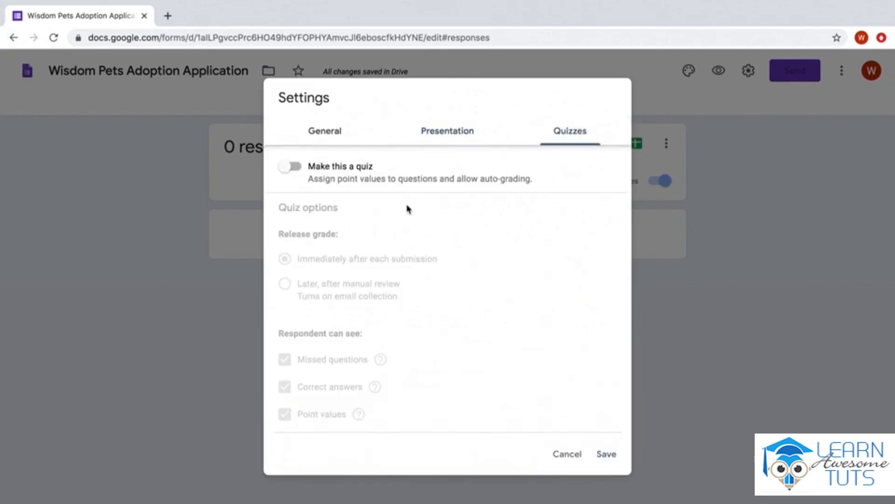
{"action": "left_click", "coordinate": [297, 173]}
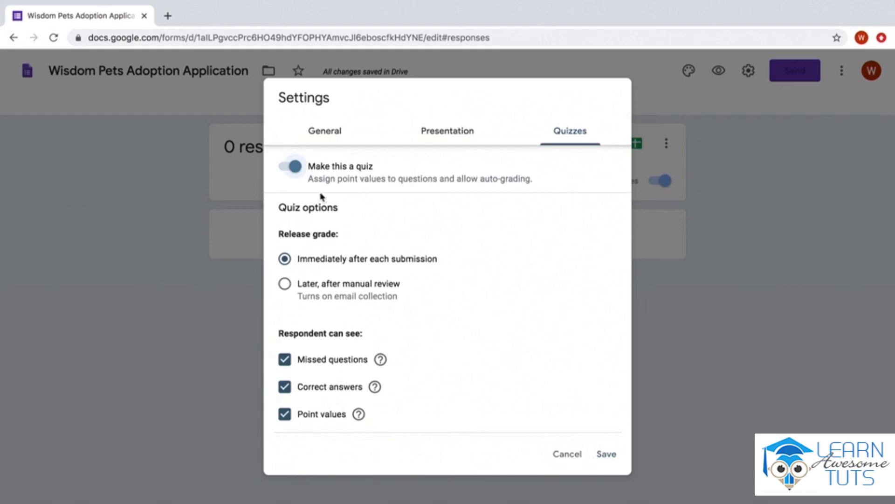
{"action": "left_click", "coordinate": [289, 169]}
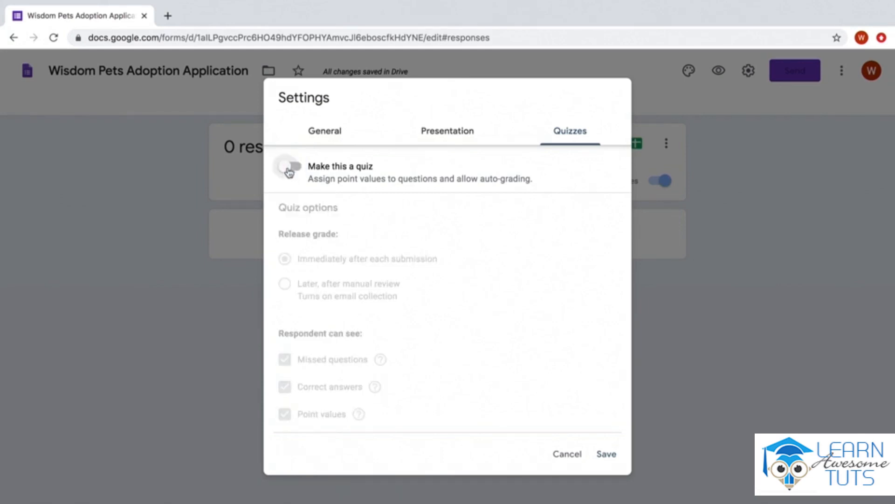
Save the form settings and return to the form's questions
{"action": "left_click", "coordinate": [607, 455]}
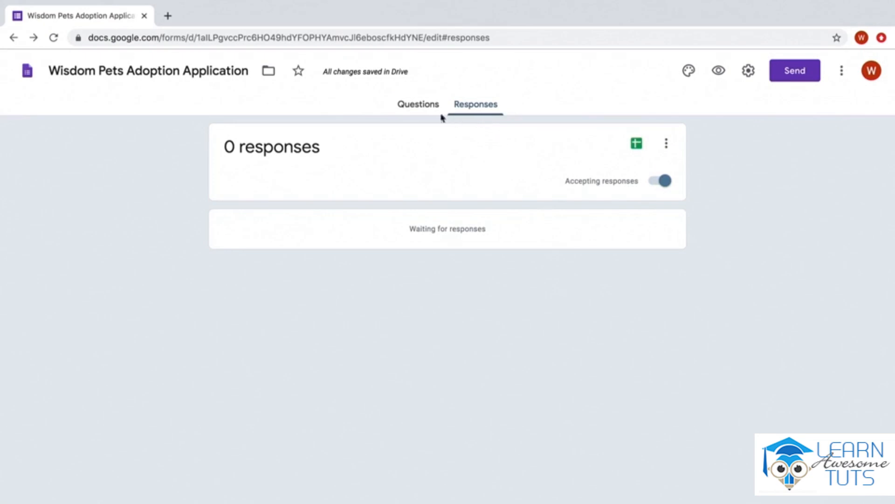
{"action": "left_click", "coordinate": [406, 109]}
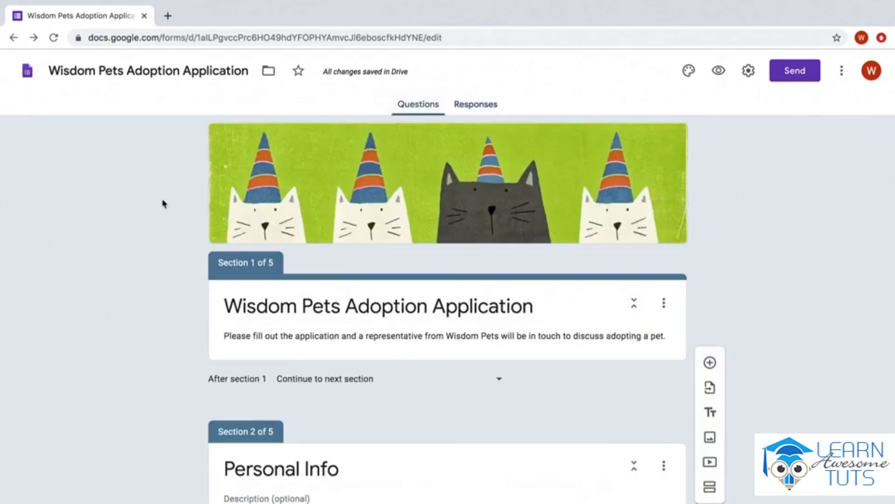